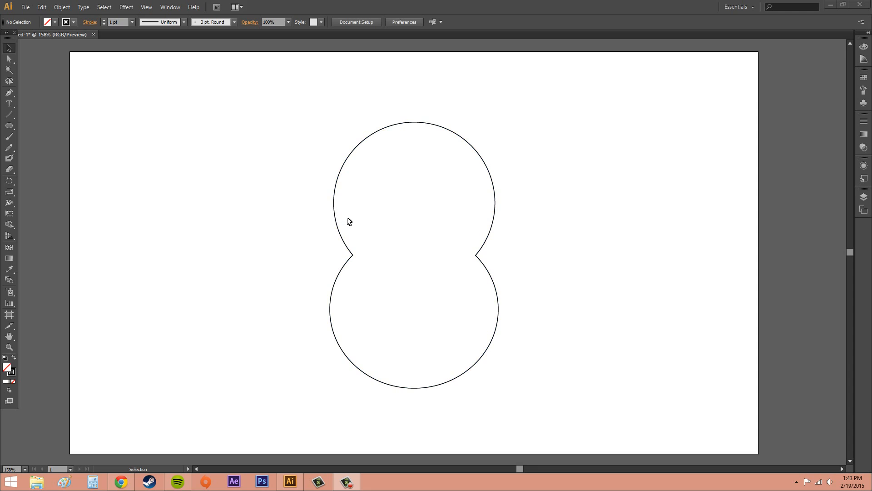
- Delete the existing merged two-circle outline from the artboard
click(405, 325)
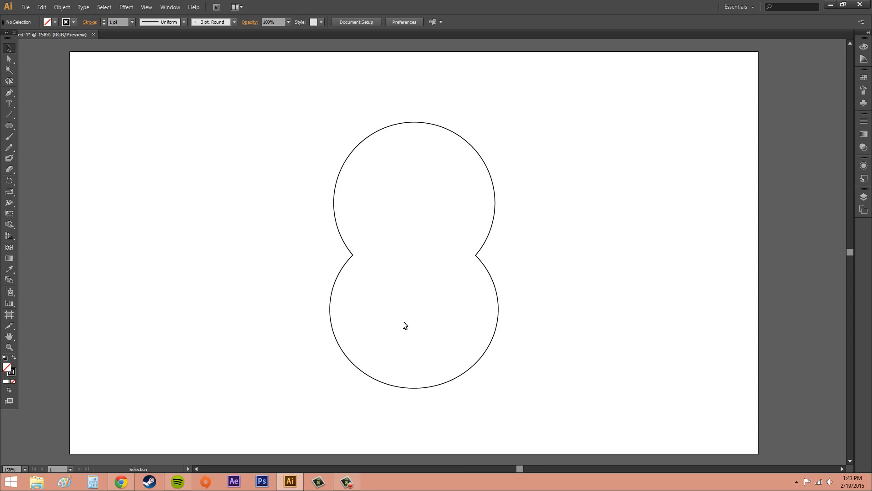
click(499, 293)
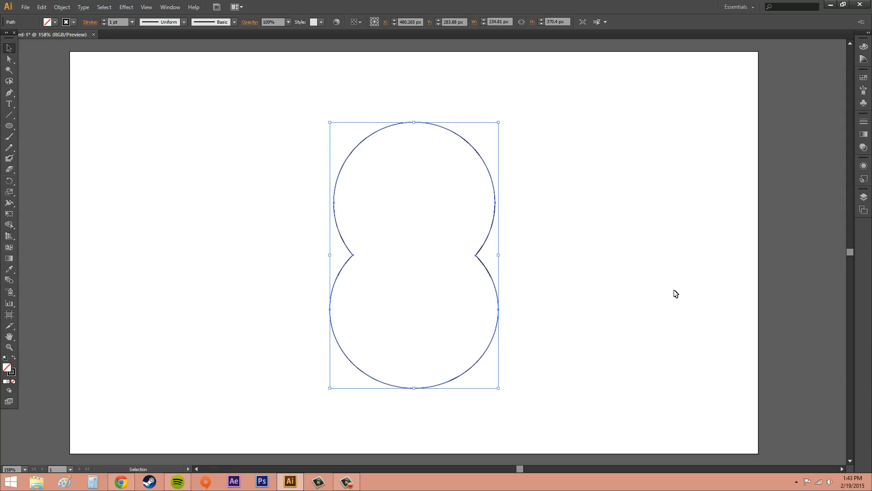
click(650, 288)
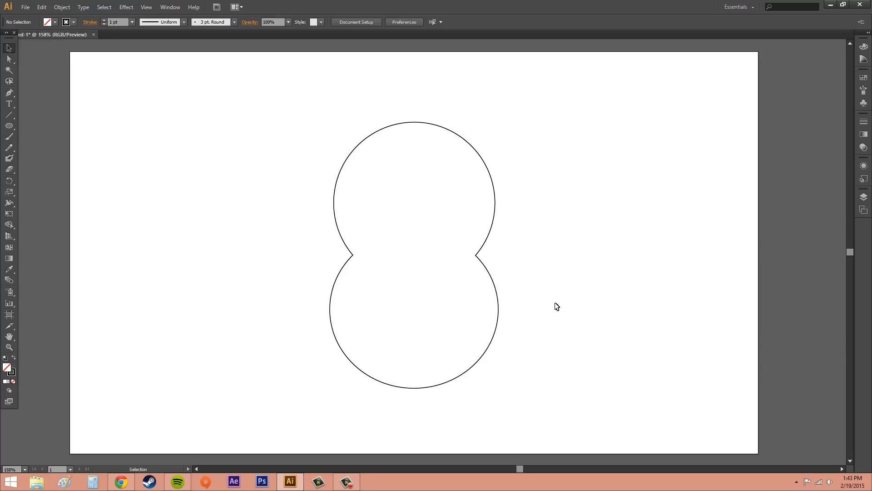
click(497, 289)
key(Delete)
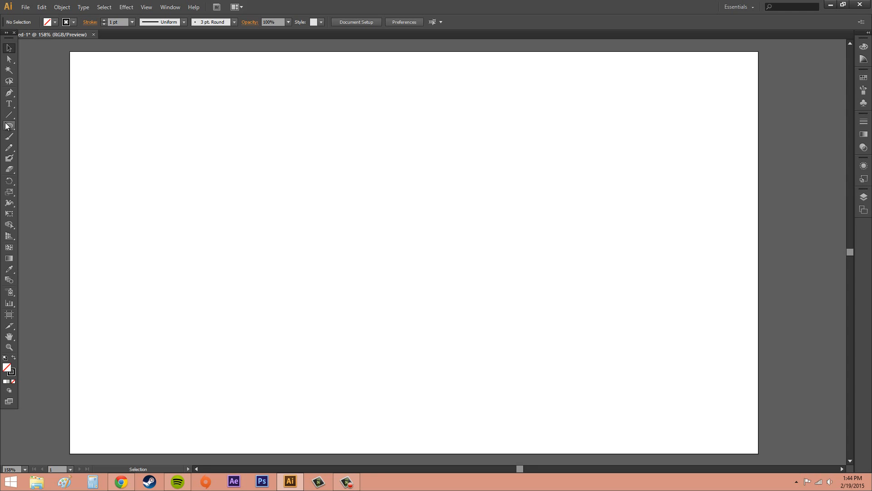
- Draw two circles with the Ellipse tool, one about 187 px wide and another about 191 px wide directly below it
click(13, 129)
drag(326, 146, 460, 281)
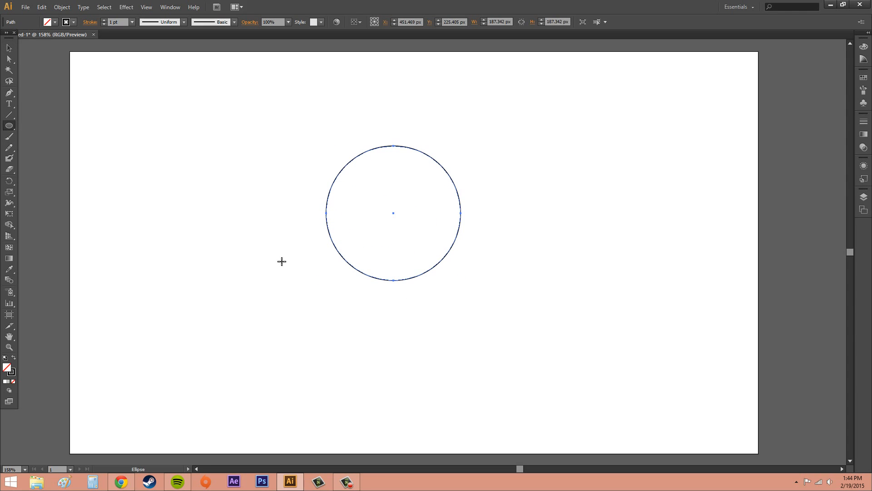
drag(328, 286, 466, 404)
key(v)
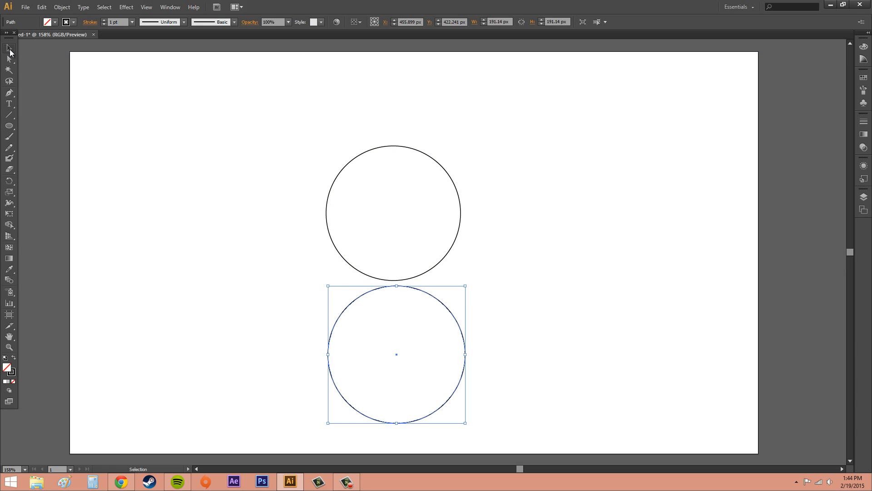
- Move the lower circle up about 54 px so it overlaps the bottom of the upper circle, and deselect it
click(434, 313)
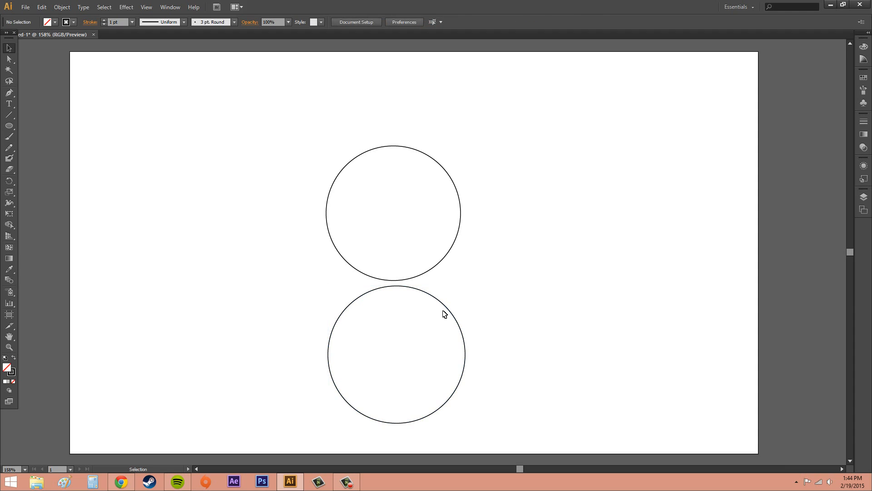
click(448, 308)
drag(438, 298, 435, 264)
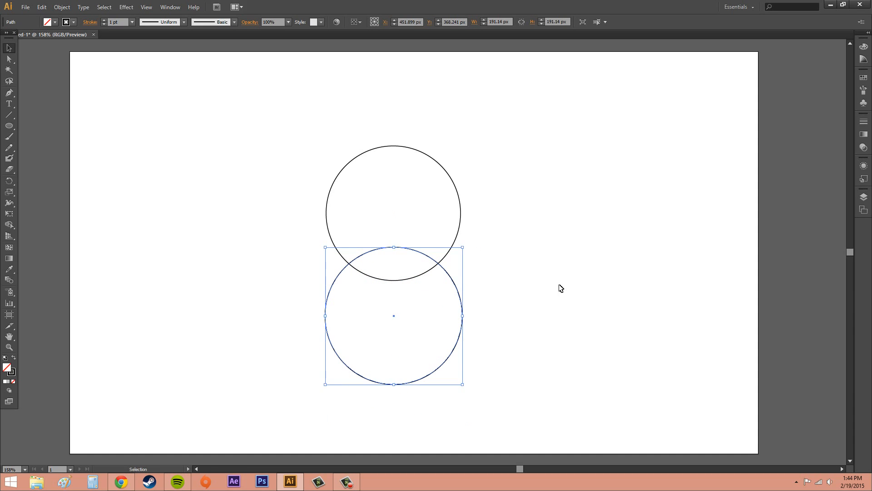
click(533, 280)
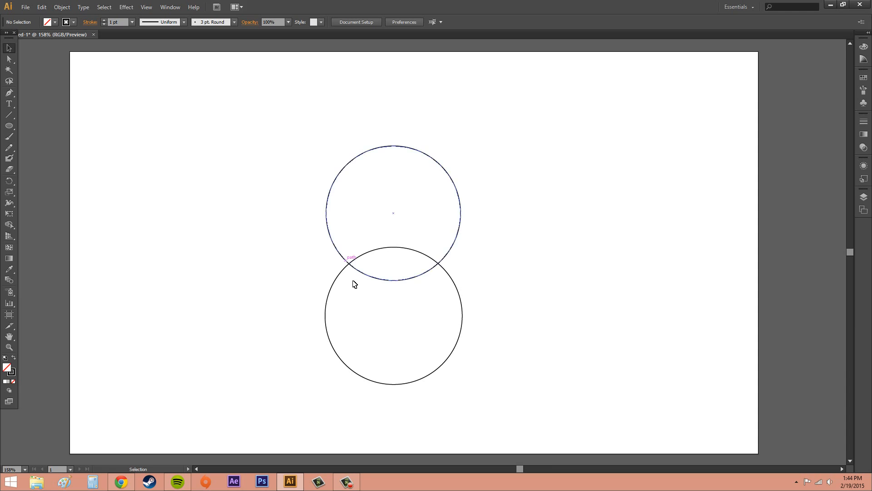
- Merge both overlapping circles into one outline with the Shape Builder tool, and undo the merge
click(457, 286)
click(127, 167)
drag(242, 114, 548, 419)
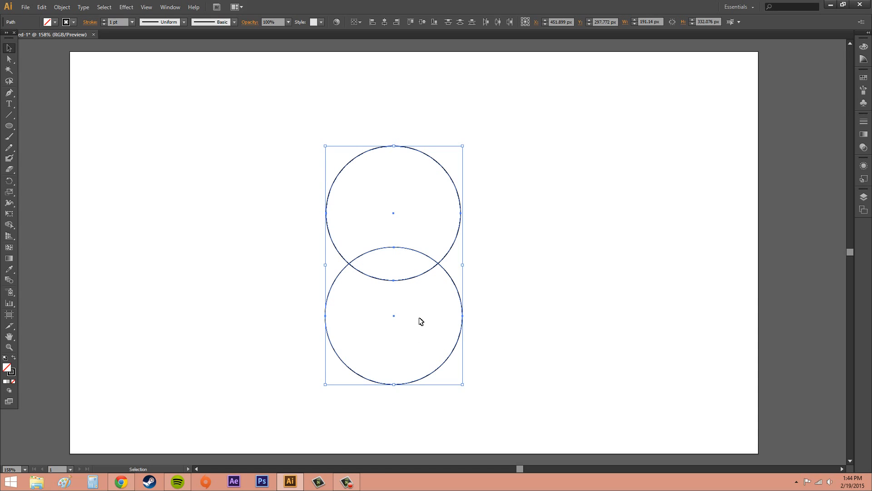
click(9, 226)
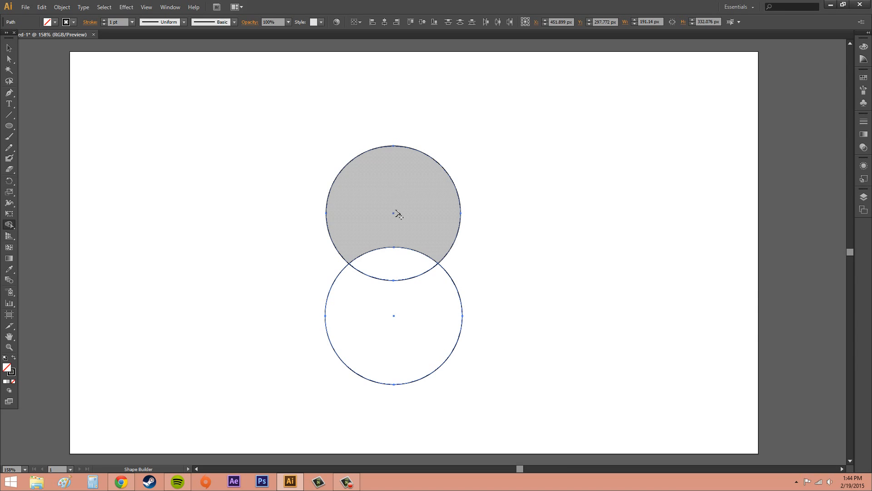
drag(393, 205, 395, 337)
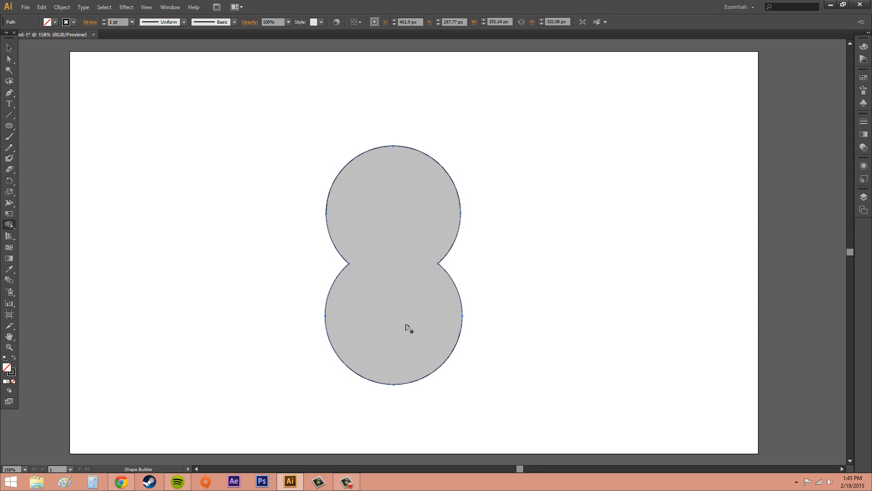
key(ctrl+z)
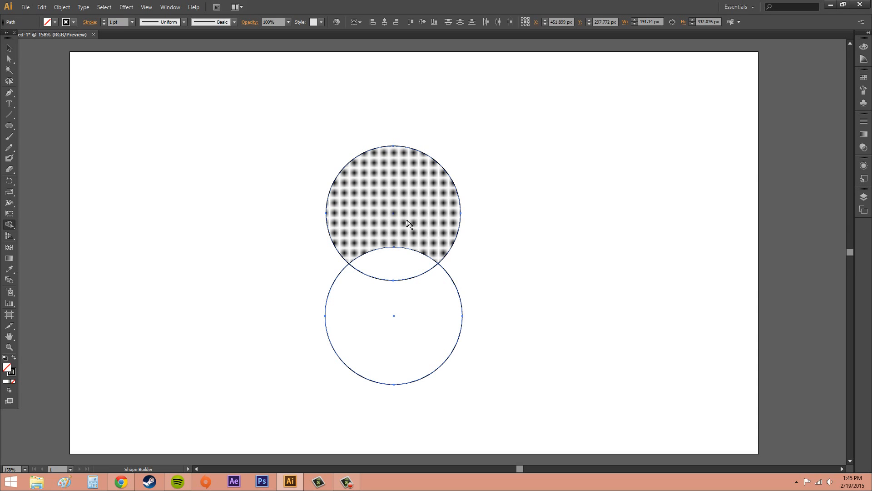
- Split the upper circle from the overlap with the Shape Builder tool, and move the upper piece and the lens-shaped overlap apart
click(428, 222)
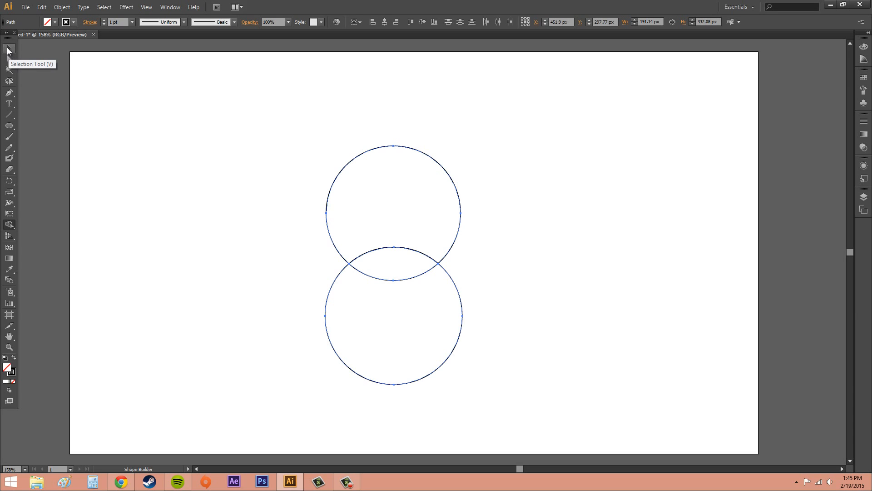
click(9, 49)
click(473, 191)
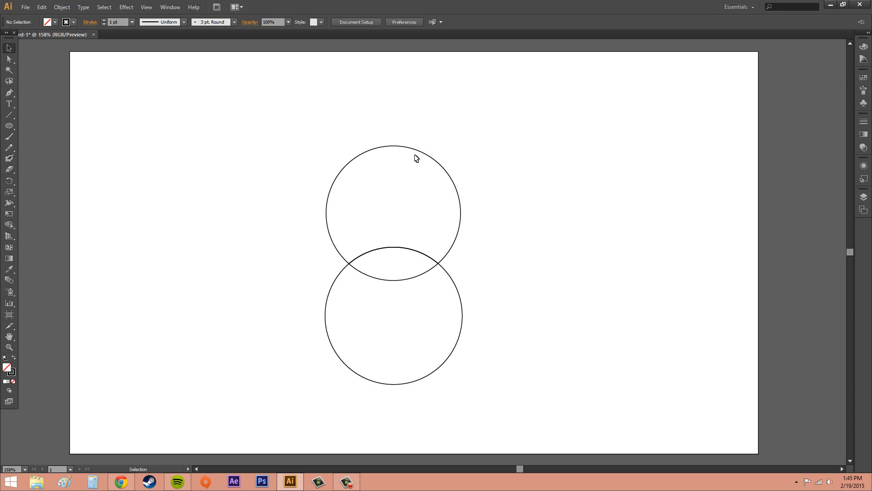
drag(417, 152, 600, 124)
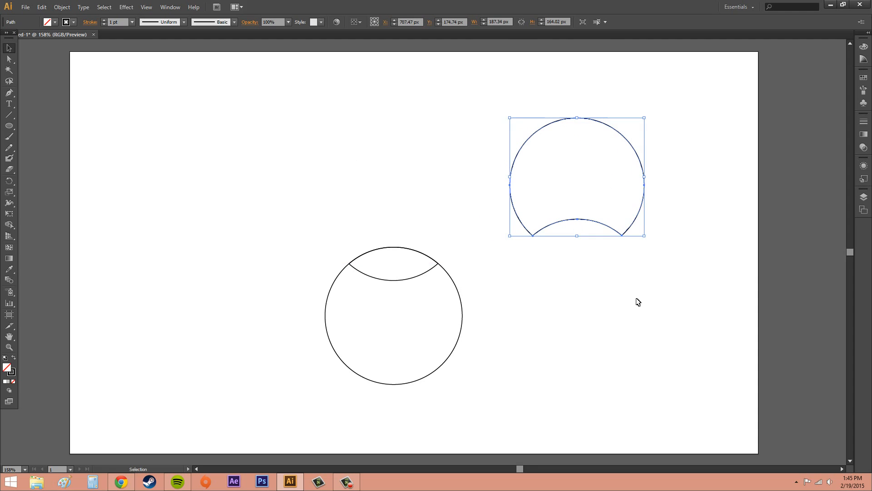
click(591, 291)
click(403, 280)
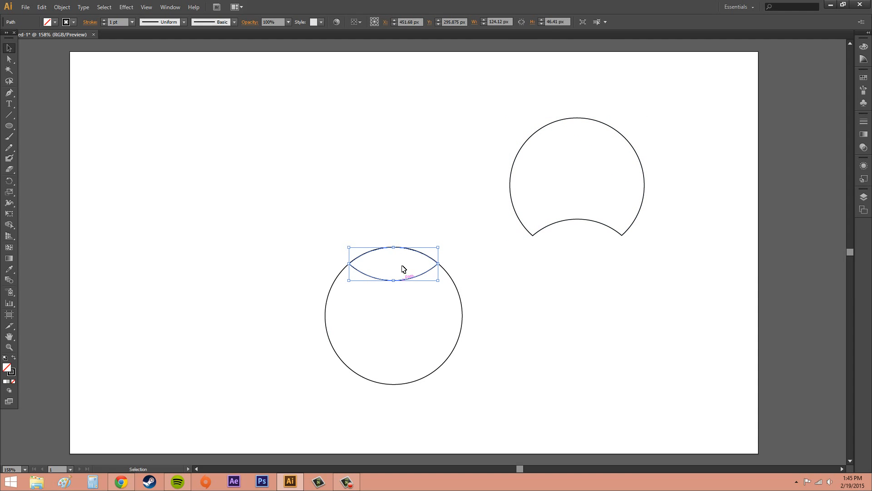
drag(414, 248, 341, 135)
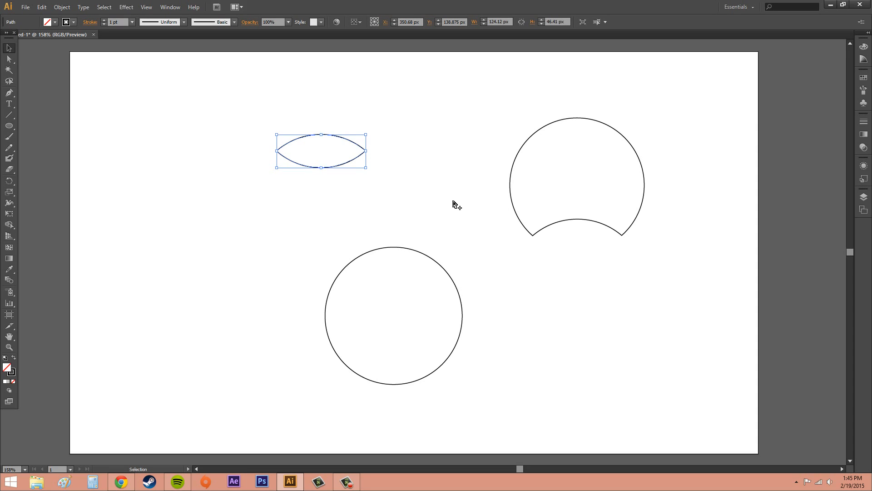
- Undo the moves of the separated pieces and the Shape Builder split
key(ctrl)
key(ctrl+z)
key(ctrl+z)
key(ctrl+z)
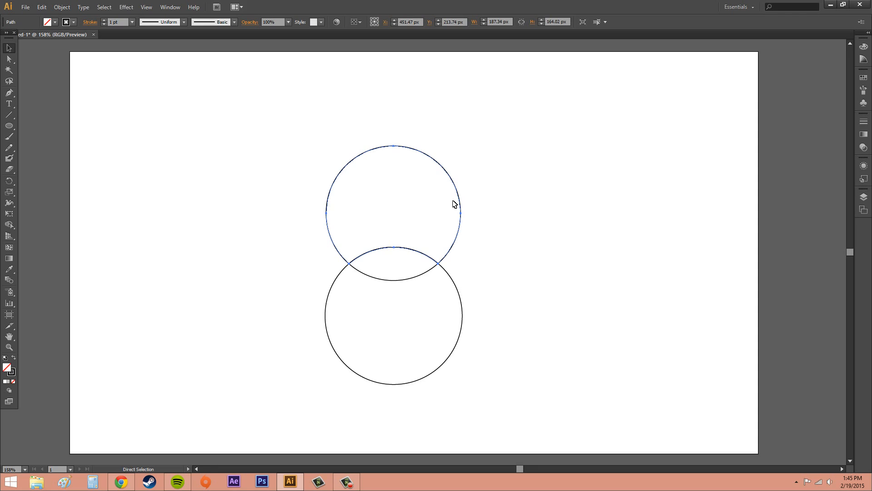
- Select both circles, erase the upper circle's non-overlapping region with the Shape Builder tool, and undo the erasure
key(ctrl+a)
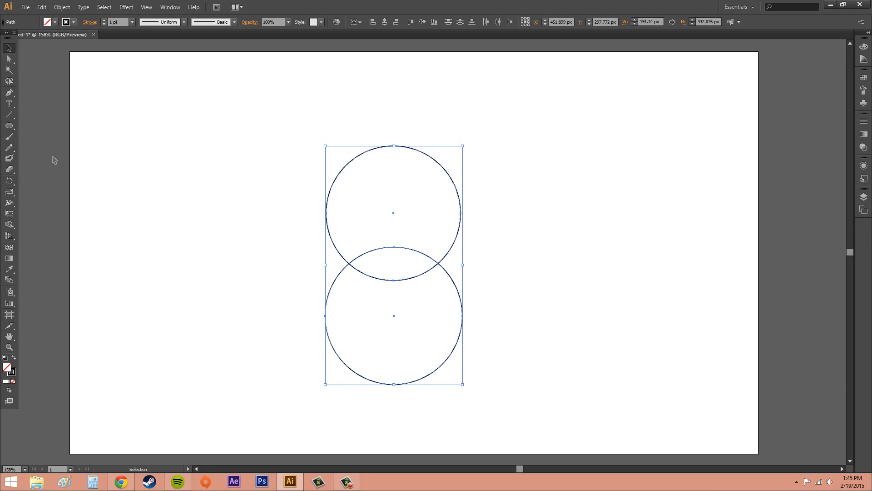
click(9, 225)
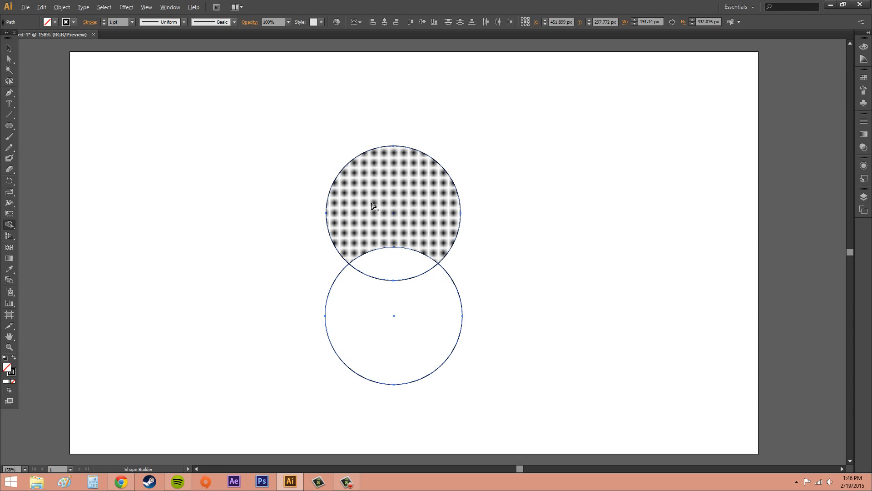
alt+click(373, 210)
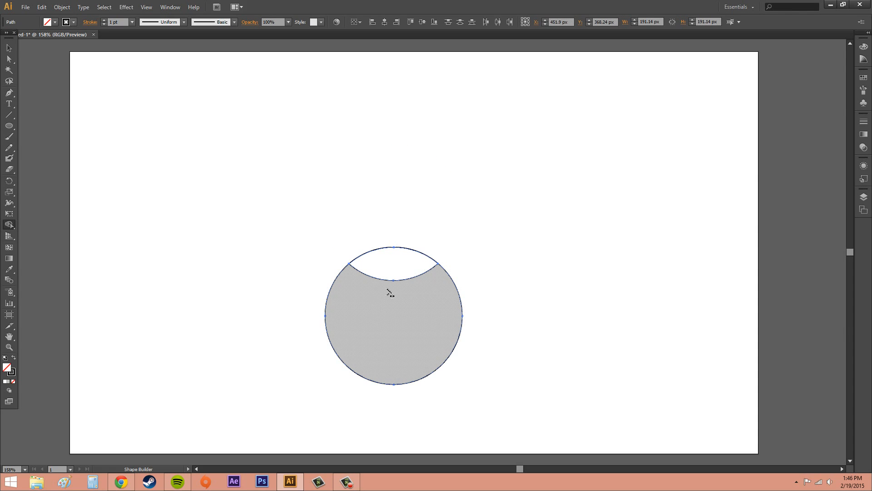
key(ctrl+z)
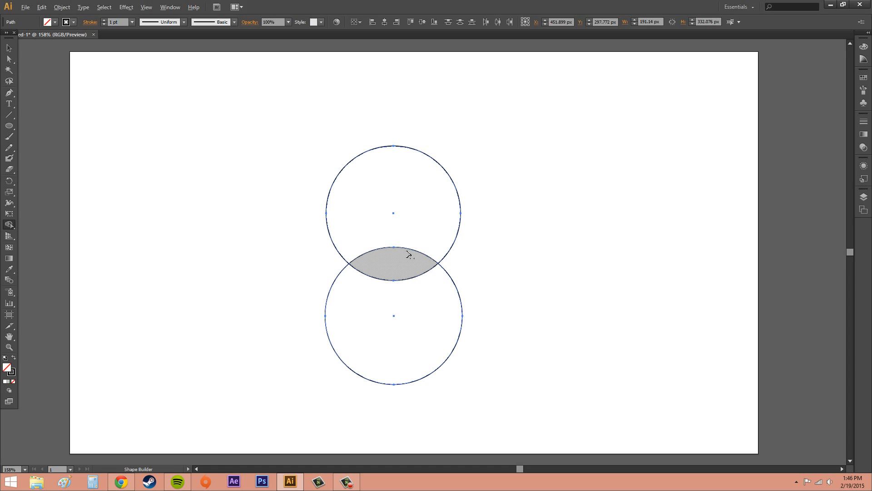
- Erase the remaining inner edge of the overlap with the Shape Builder tool, and move the upper open arc away from the lower one
alt+click(398, 281)
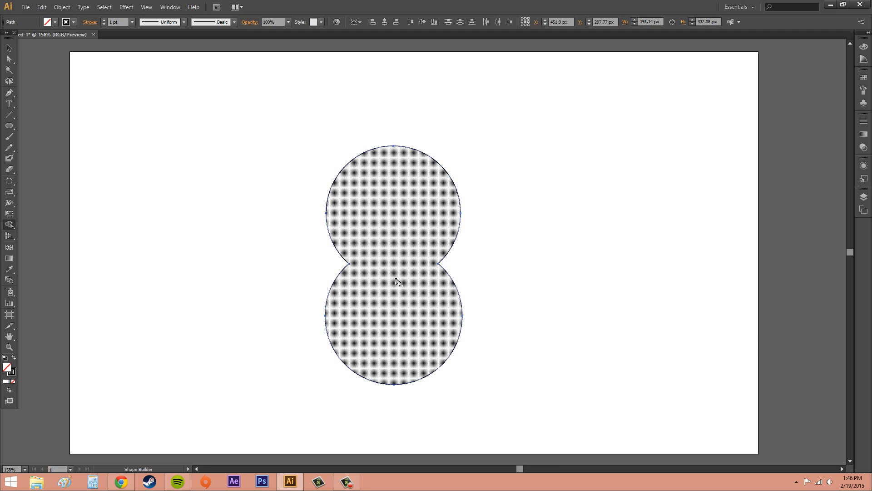
click(9, 48)
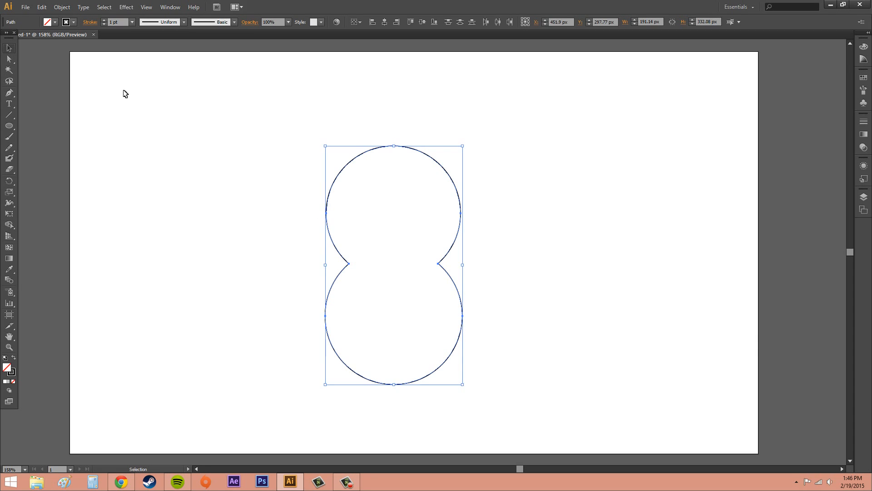
click(540, 177)
click(460, 199)
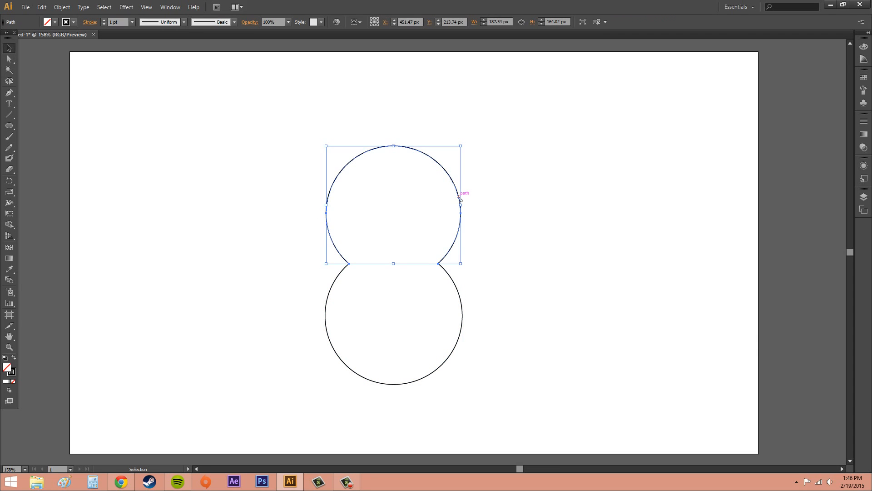
drag(466, 197, 589, 169)
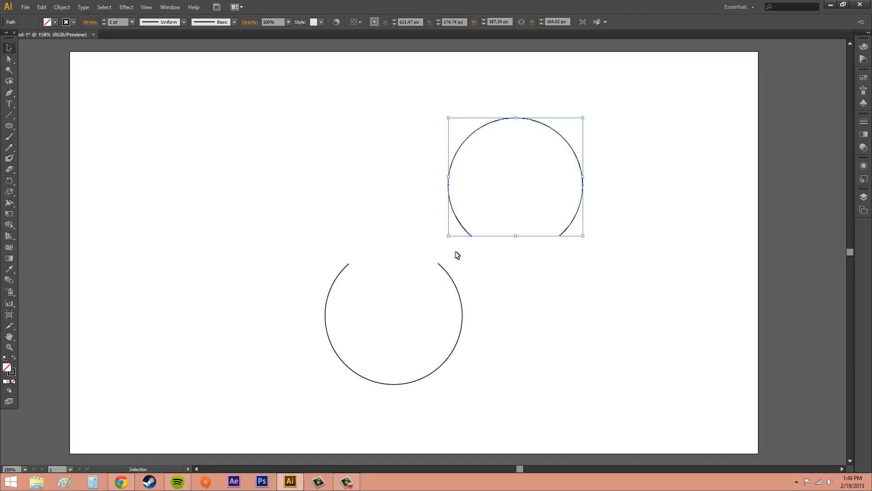
- Undo the arc move and the edge erasures back to two intact overlapping circles, and deselect them
key(ctrl+z)
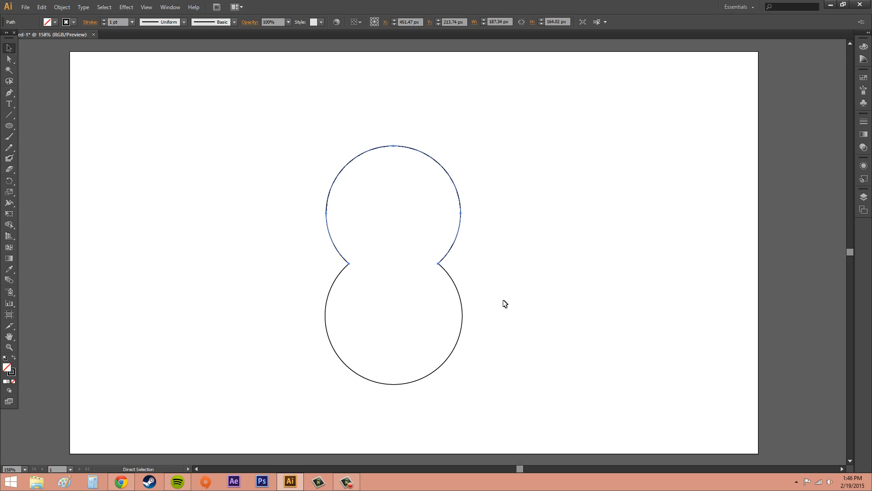
key(v)
key(a)
key(ctrl+z)
key(ctrl+z)
key(ctrl+z)
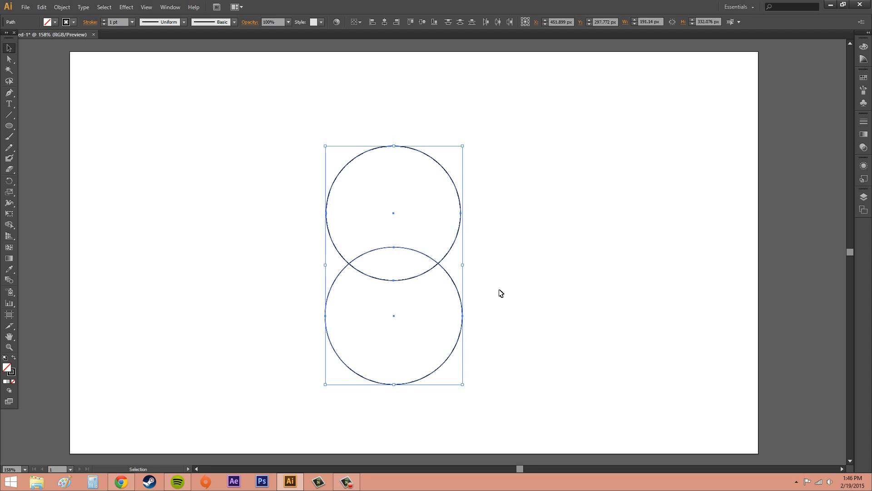
key(ctrl+z)
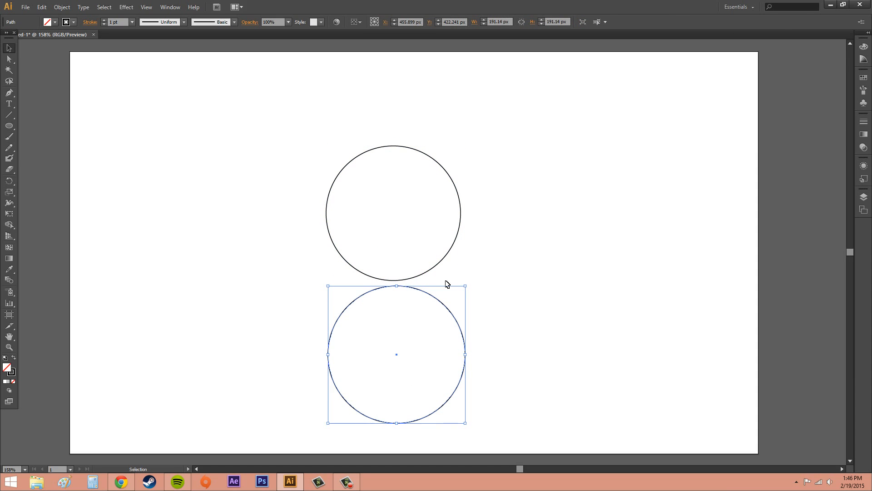
key(ctrl+shift+z)
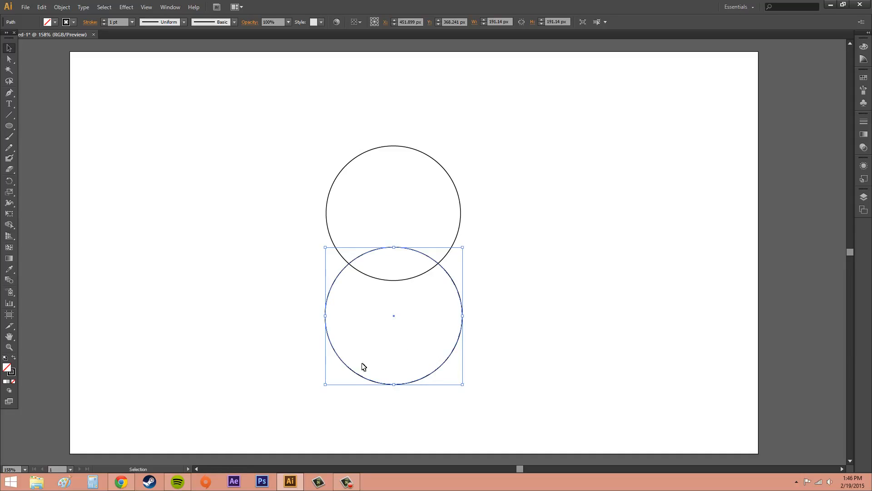
click(568, 290)
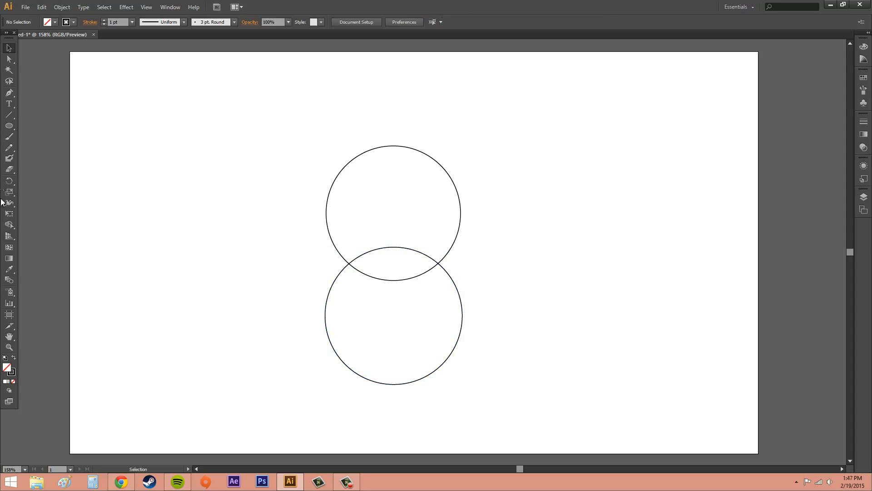
- Open the Shape Builder Tool Options and try the Medium, Large and Custom gap lengths before returning to Small
double_click(7, 225)
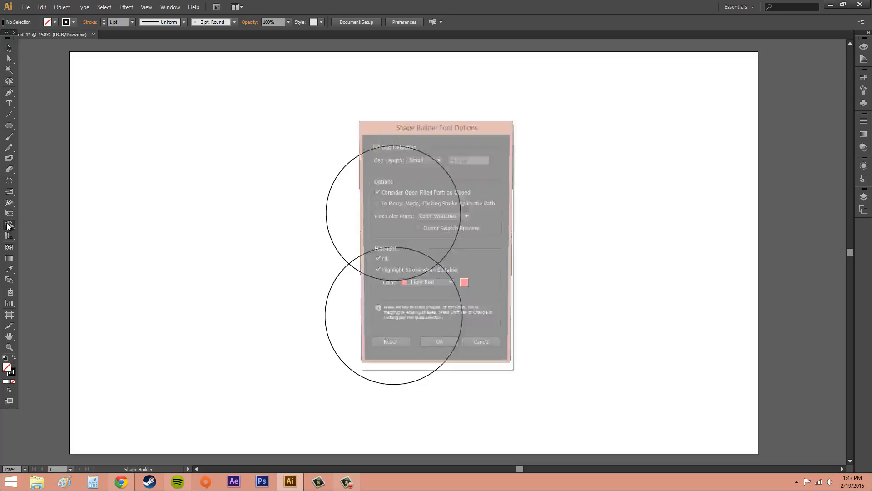
drag(437, 132, 212, 160)
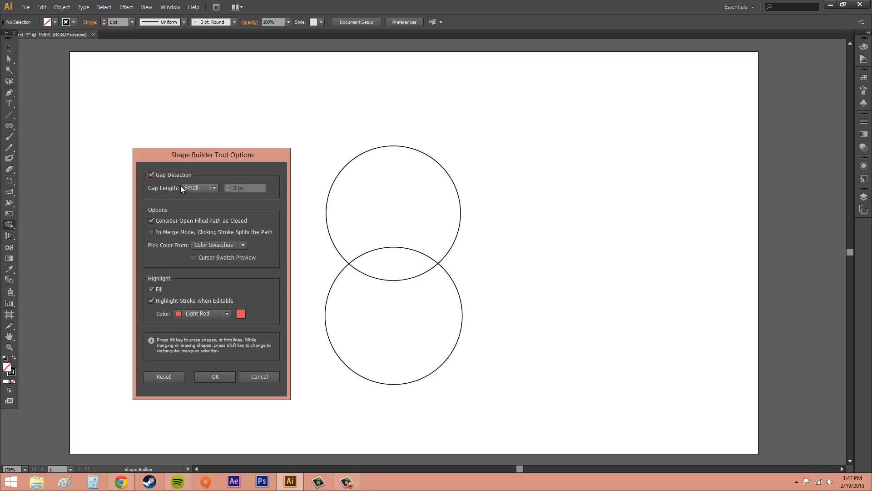
click(194, 189)
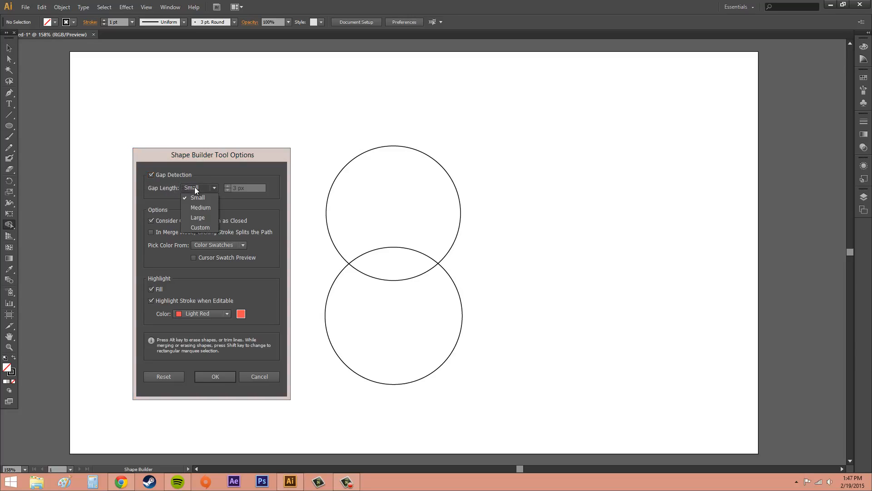
click(197, 207)
click(197, 188)
click(198, 217)
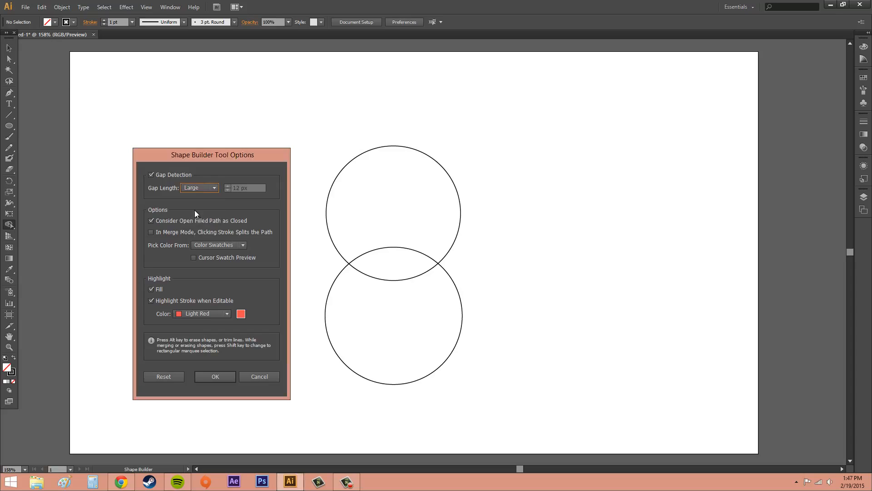
click(201, 227)
click(197, 188)
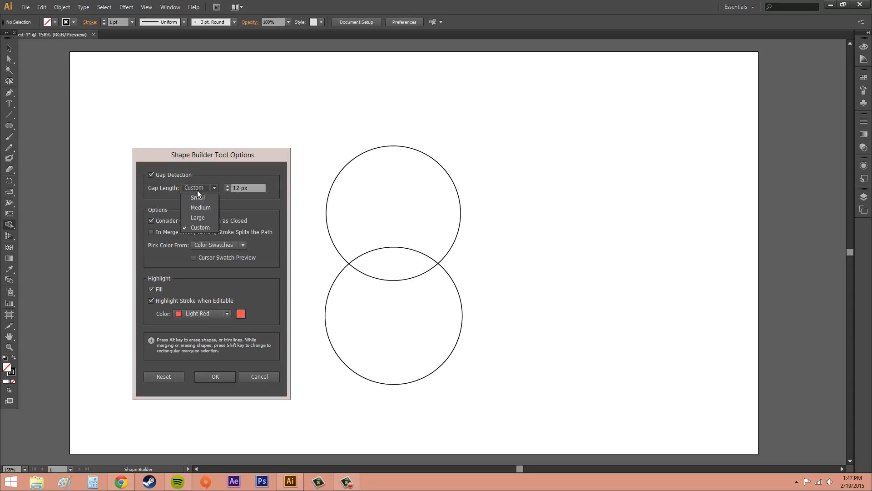
click(198, 198)
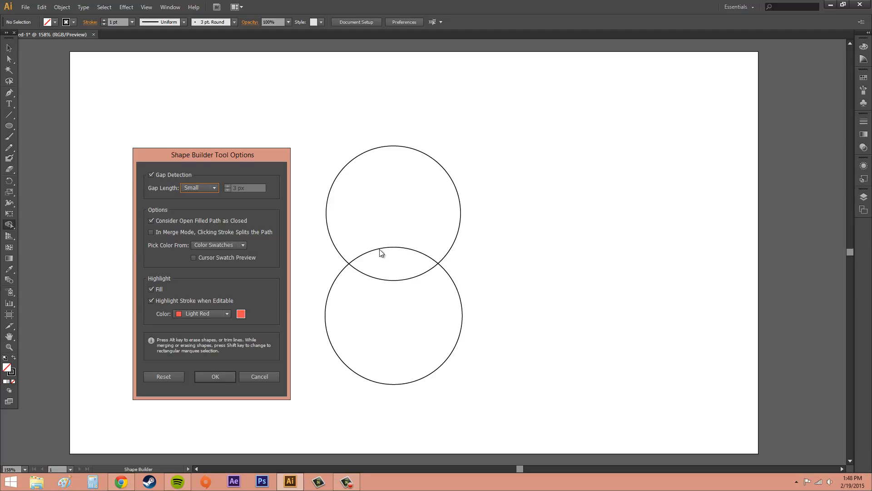
- Review the Pick Color From choices and Cursor Swatch Preview, and reset the Shape Builder options to their defaults
click(208, 246)
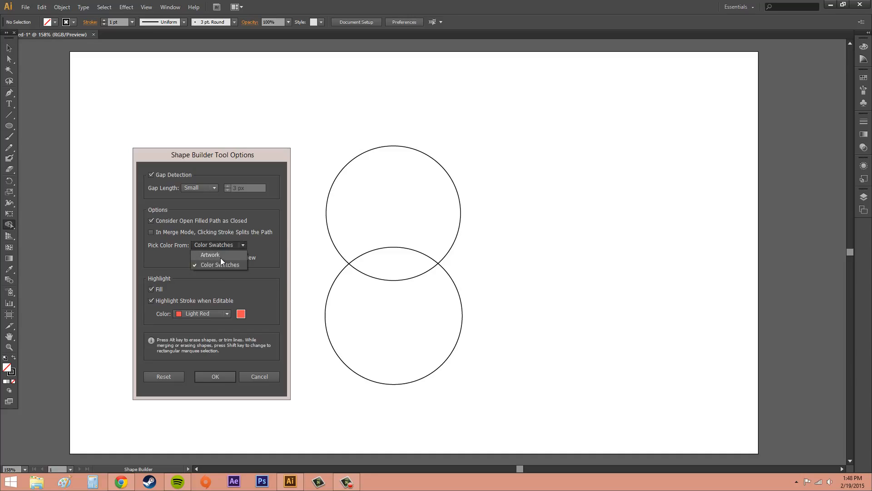
click(231, 246)
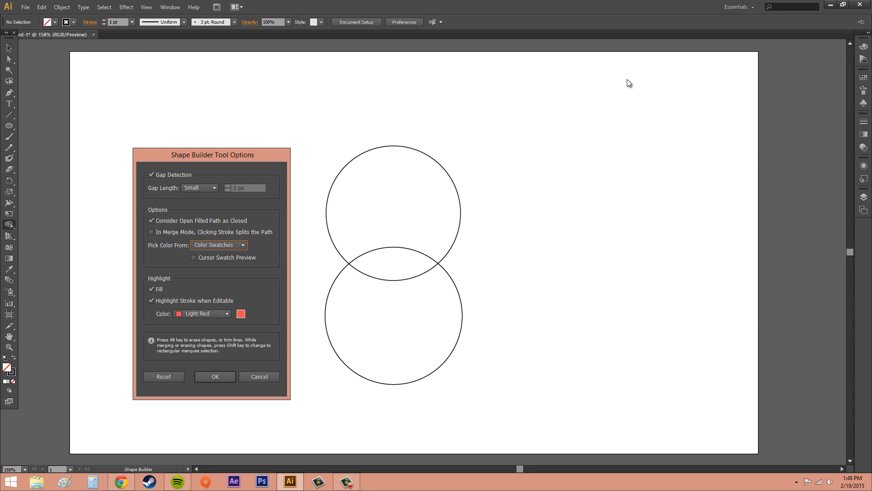
click(860, 45)
click(193, 258)
click(169, 377)
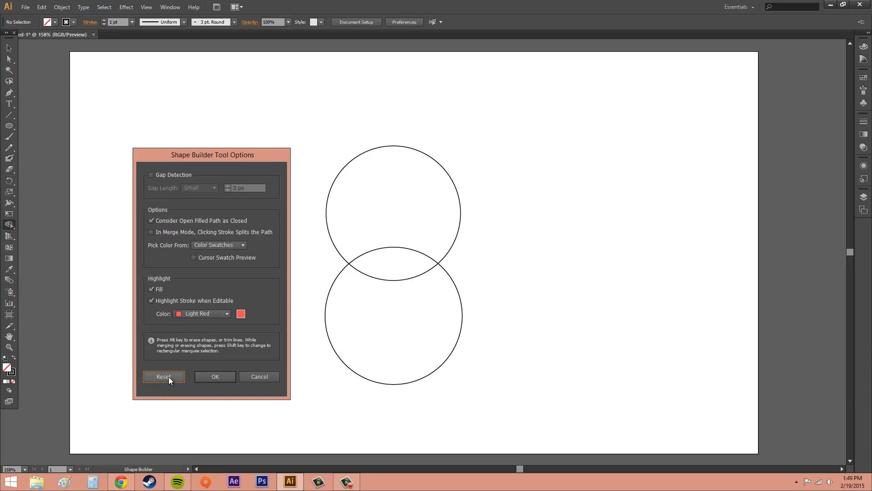
click(219, 379)
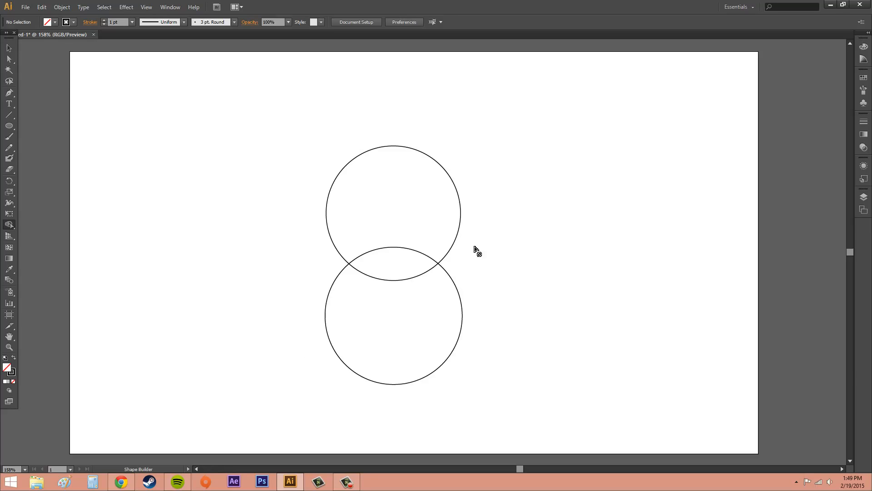
- Draw a rounded rectangle about 178 by 108 px left of the circles and give it a 5 pt stroke
click(8, 48)
drag(8, 126, 50, 136)
drag(180, 236, 307, 311)
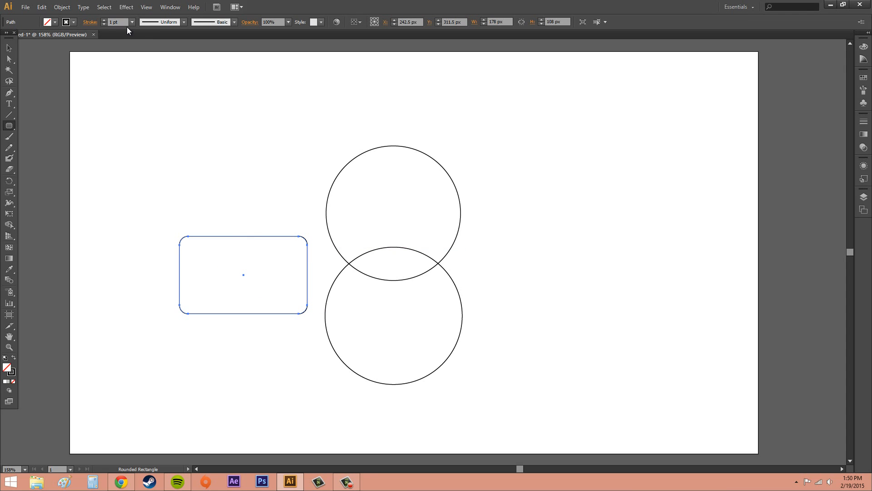
click(104, 20)
click(104, 20)
click(103, 20)
click(103, 20)
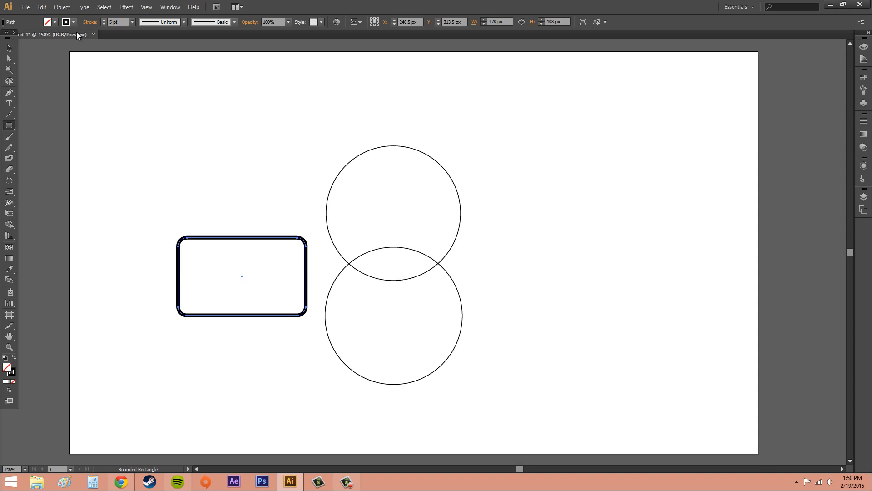
- Shrink the upper circle to about 122 px and move it over the upper edge of the rounded rectangle
click(10, 48)
click(377, 202)
click(447, 178)
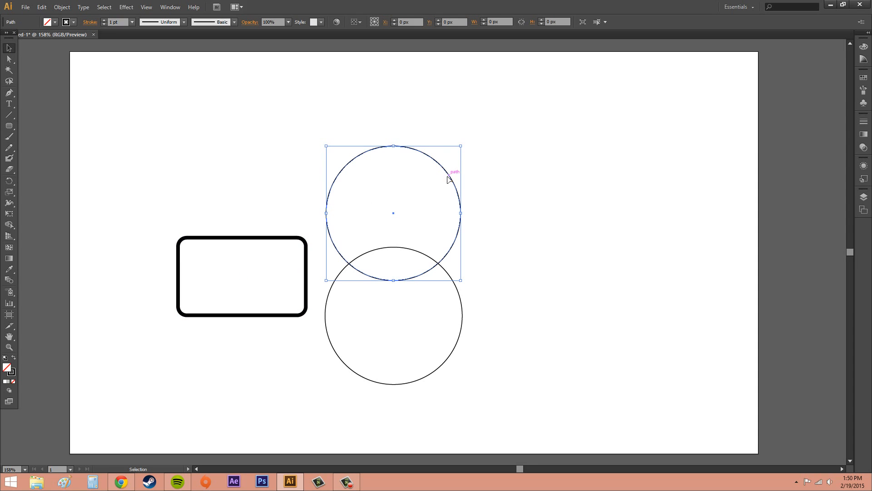
drag(461, 145, 414, 193)
click(392, 202)
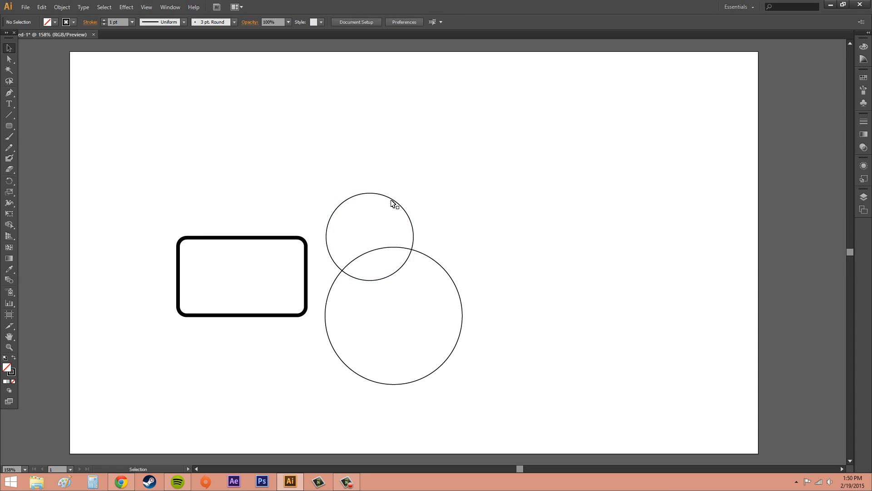
double_click(392, 202)
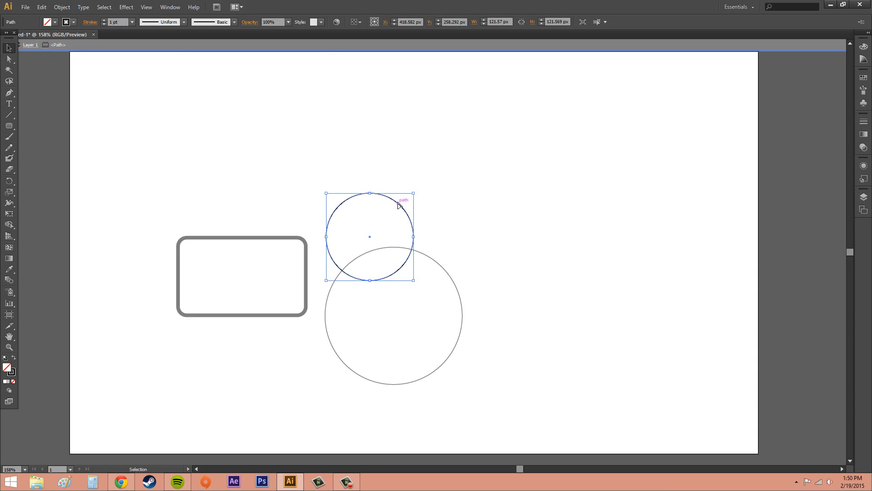
drag(397, 205, 282, 222)
drag(281, 217, 286, 207)
click(445, 267)
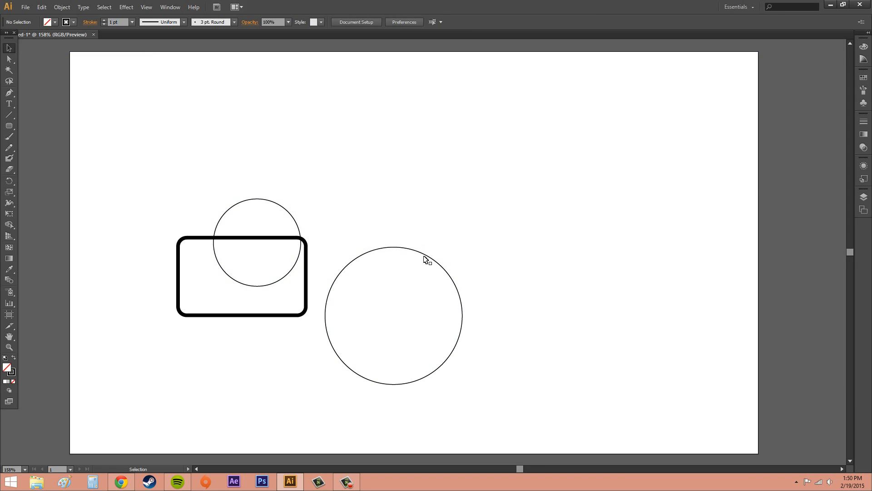
- Place the other circle, shrunk to about 70 px, over the rectangle's upper-left corner and set both circles' strokes to 4 pt
click(426, 255)
drag(384, 247, 225, 233)
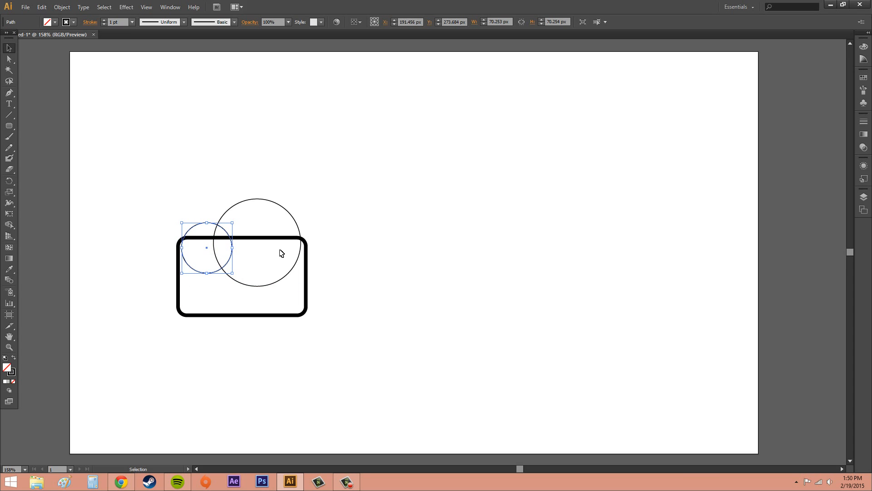
shift+click(289, 209)
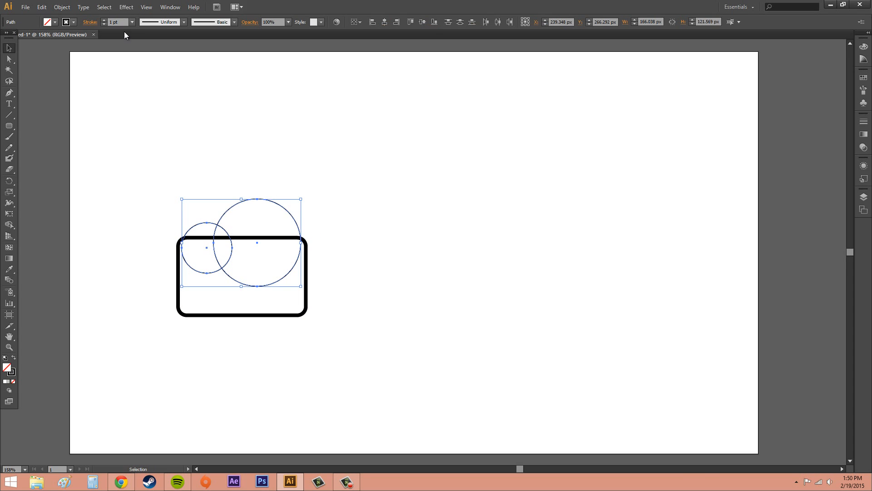
click(103, 20)
click(103, 20)
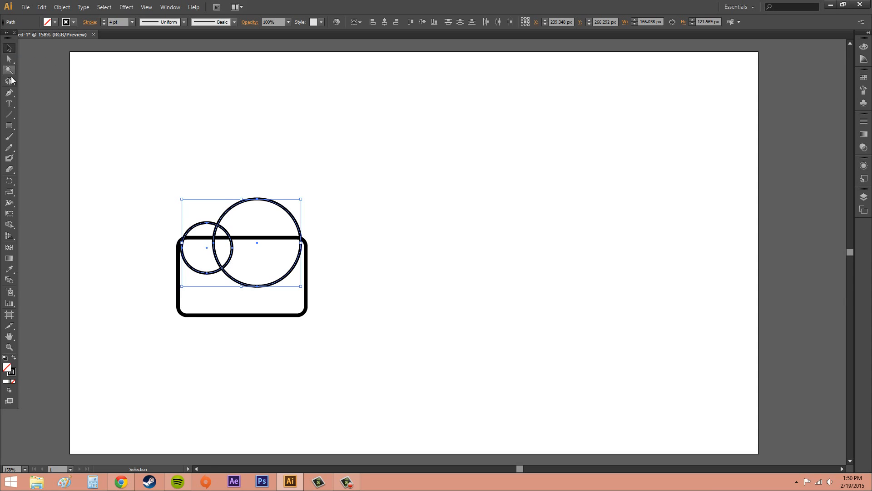
- Select the rectangle and both circles and merge their regions into one cloud-like outline with the Shape Builder tool
mouse_move(127, 152)
mouse_down()
mouse_move(227, 280)
mouse_move(362, 351)
mouse_up()
click(132, 175)
drag(125, 148, 331, 339)
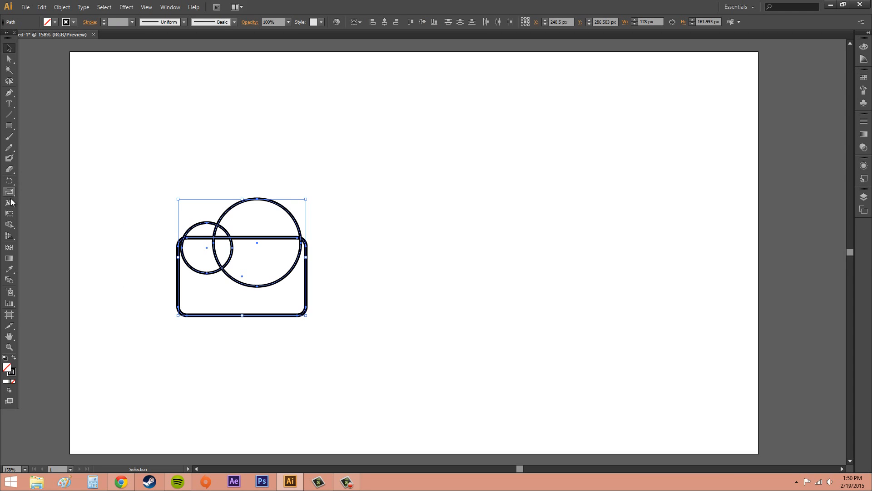
click(9, 225)
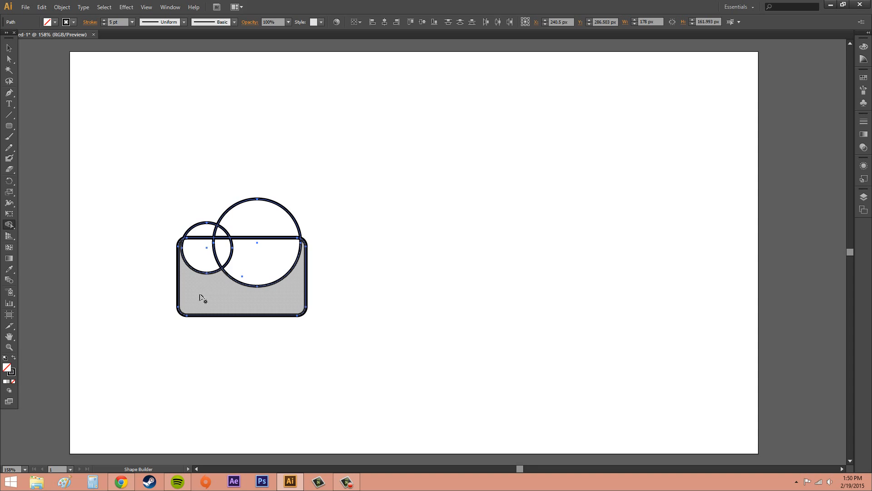
mouse_move(202, 296)
mouse_down()
mouse_move(207, 268)
mouse_move(236, 274)
mouse_move(248, 265)
mouse_move(232, 262)
mouse_move(243, 253)
mouse_move(249, 269)
mouse_move(267, 233)
mouse_move(250, 247)
mouse_move(226, 242)
mouse_move(235, 249)
mouse_up()
click(250, 273)
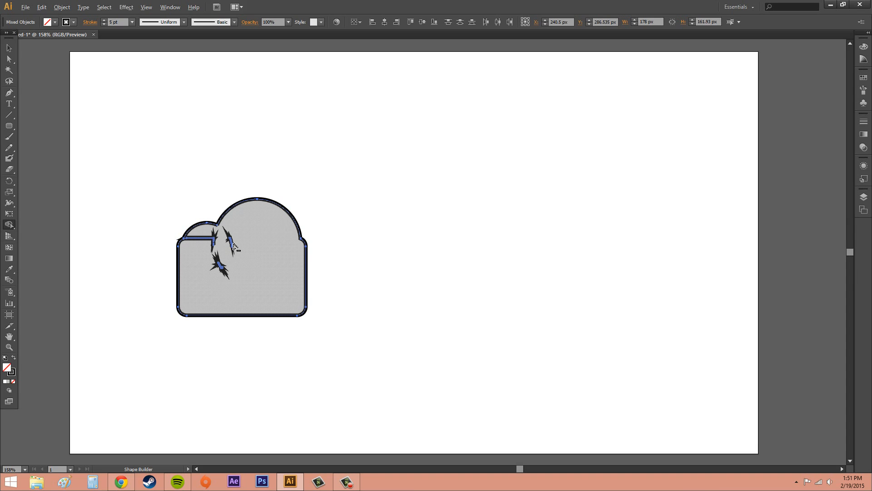
- Undo the erasure of the merged region and erase the leftover horizontal segment under the smaller bump with the Shape Builder tool
alt+click(233, 246)
key(ctrl+z)
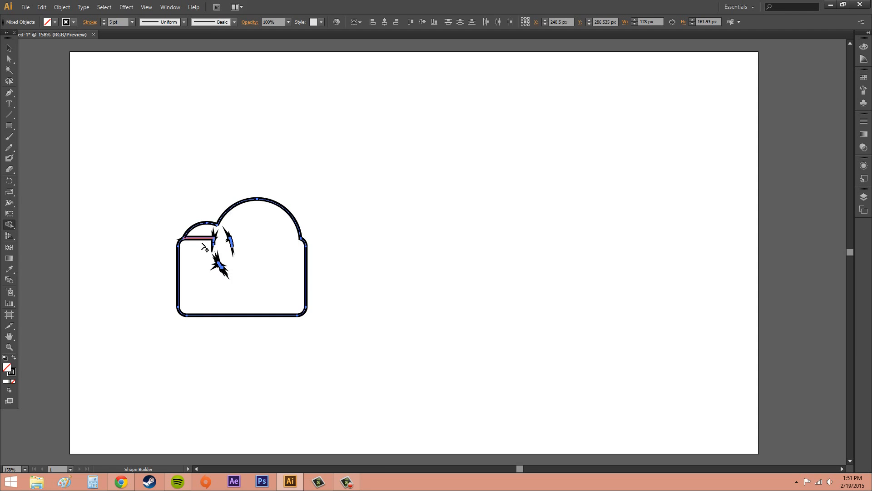
mouse_move(198, 250)
mouse_down()
mouse_move(204, 235)
mouse_move(216, 250)
mouse_up()
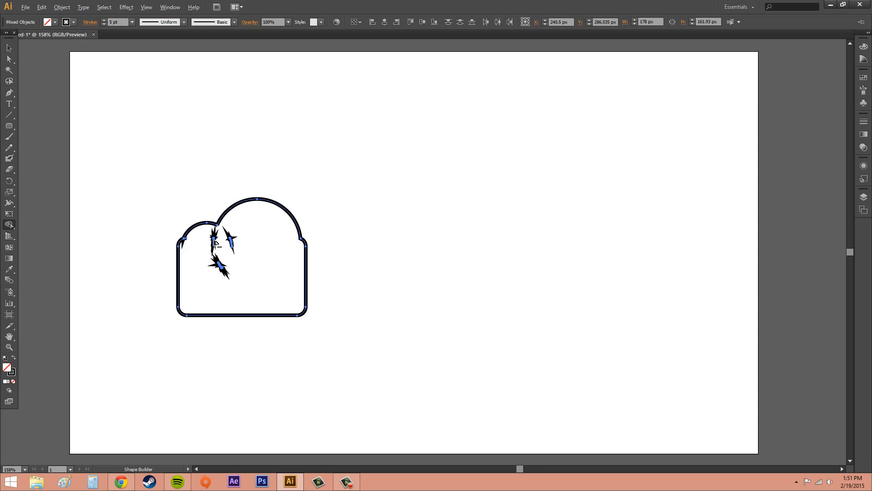
- Try to select the jagged fragments inside the merged outline, including by isolating the compound path
click(9, 48)
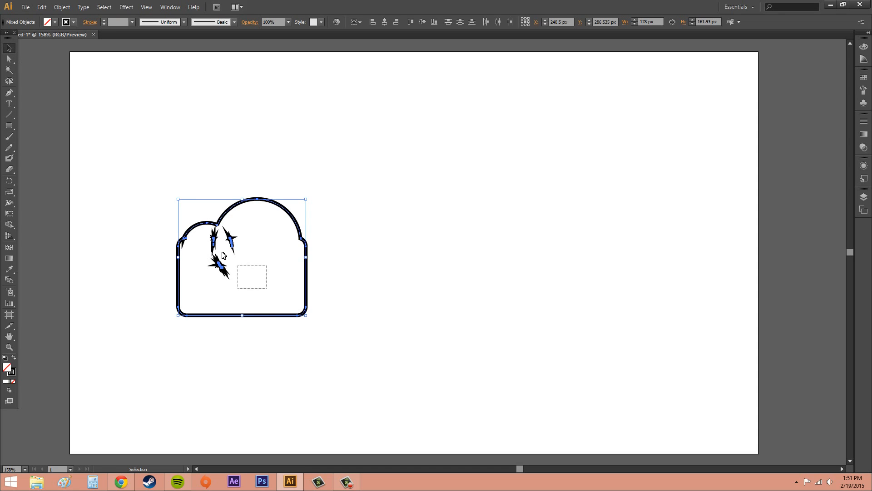
click(214, 243)
click(214, 242)
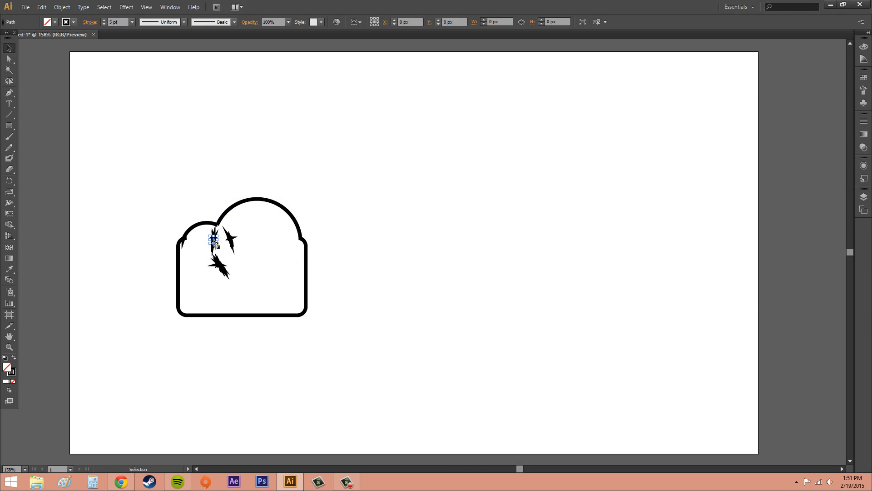
click(262, 247)
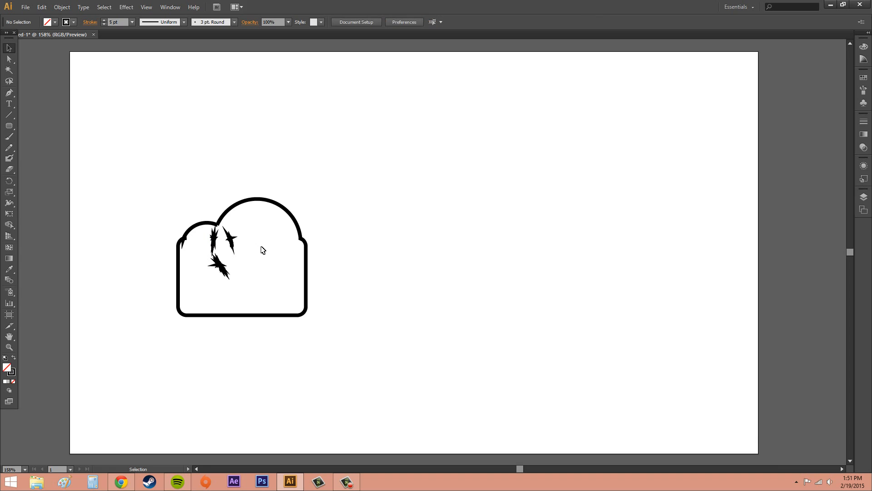
double_click(233, 242)
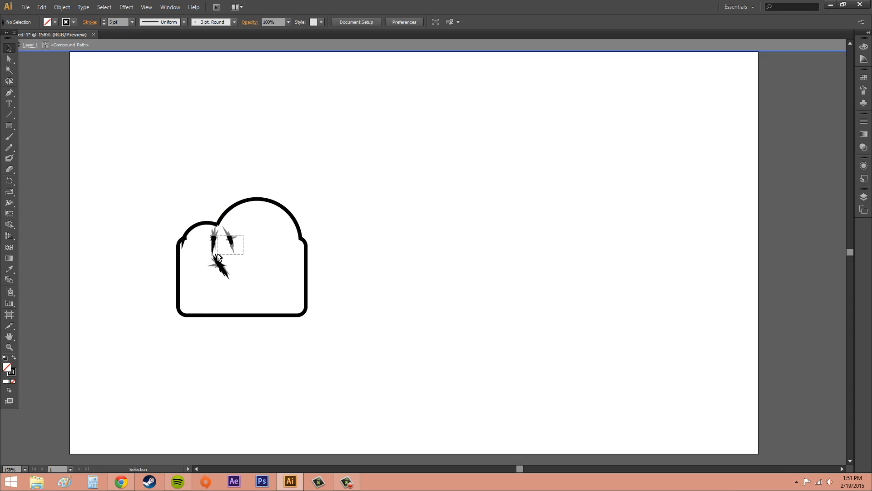
drag(250, 229, 210, 284)
click(173, 50)
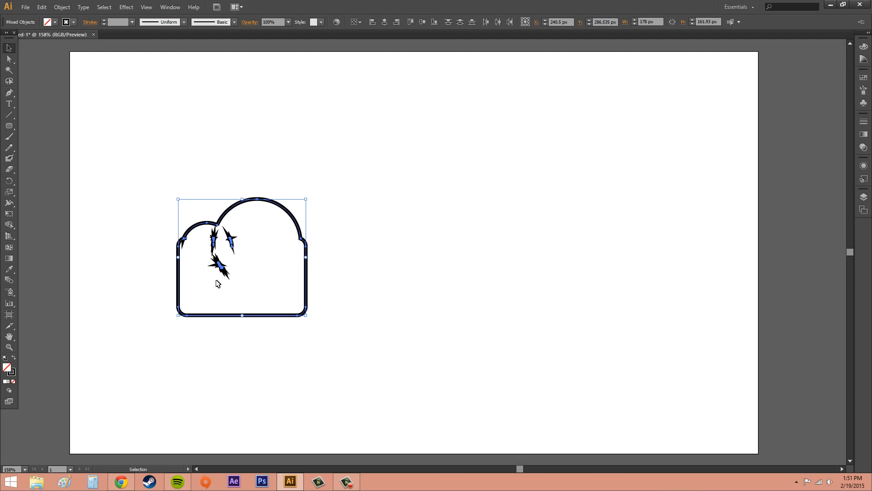
- Try deleting the merged outline and its stray fragments, and undo the deletions
key(Delete)
drag(176, 193, 318, 288)
key(Delete)
key(ctrl+z)
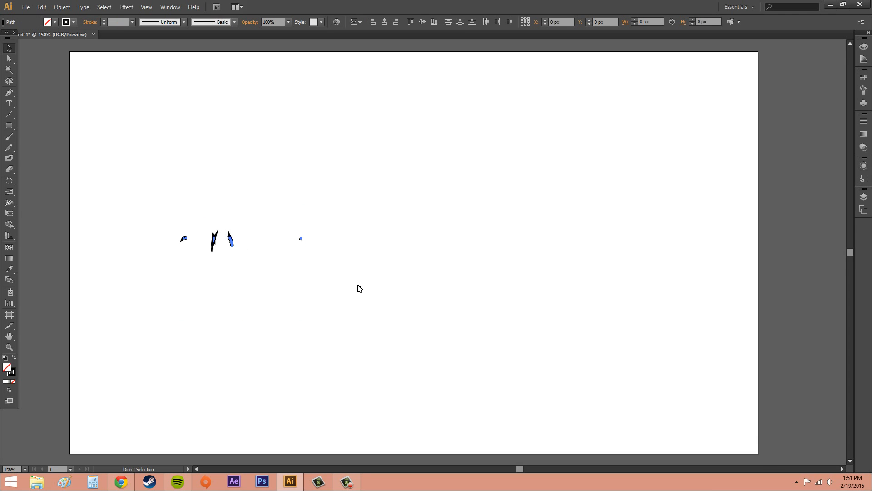
key(ctrl+z)
key(ctrl+z)
key(ctrl+z)
key(ctrl+z)
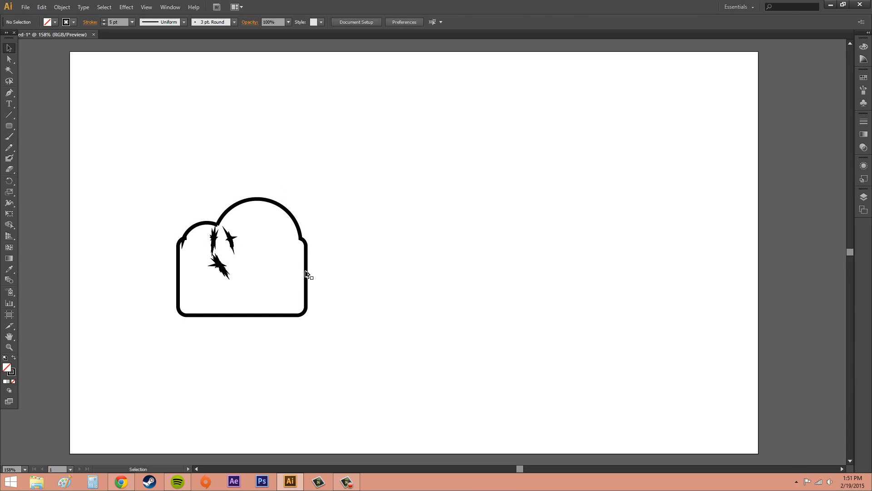
- Move the merged outline to the right, away from the loose fragments, and delete the fragments left behind
click(306, 269)
drag(306, 268, 561, 233)
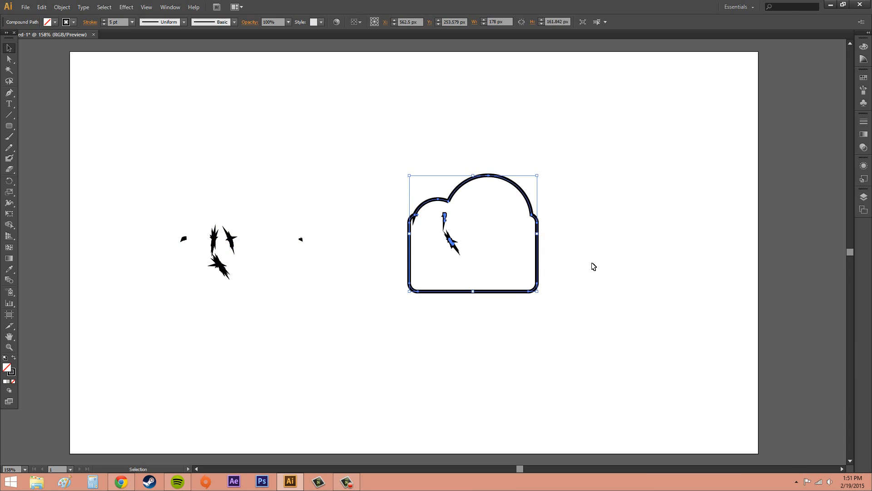
click(592, 265)
drag(144, 153, 329, 311)
key(Delete)
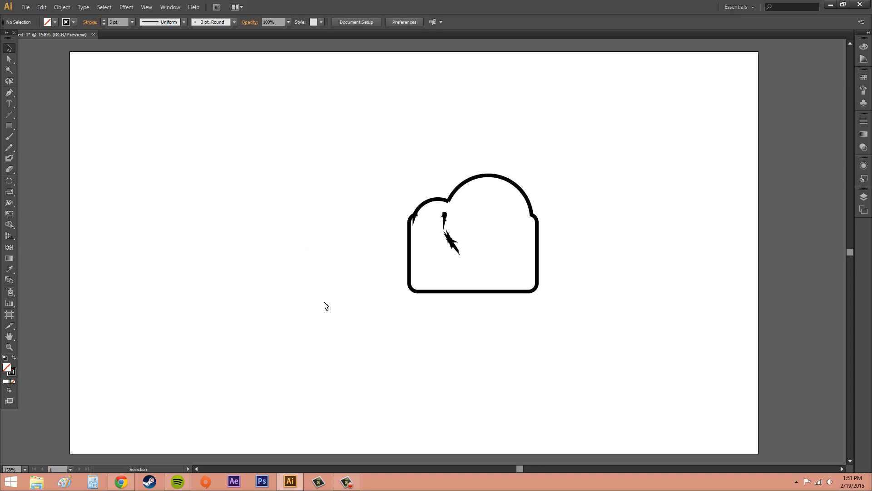
- Select the remaining merged outline with its inner fragments and delete it to clear the artboard
click(455, 240)
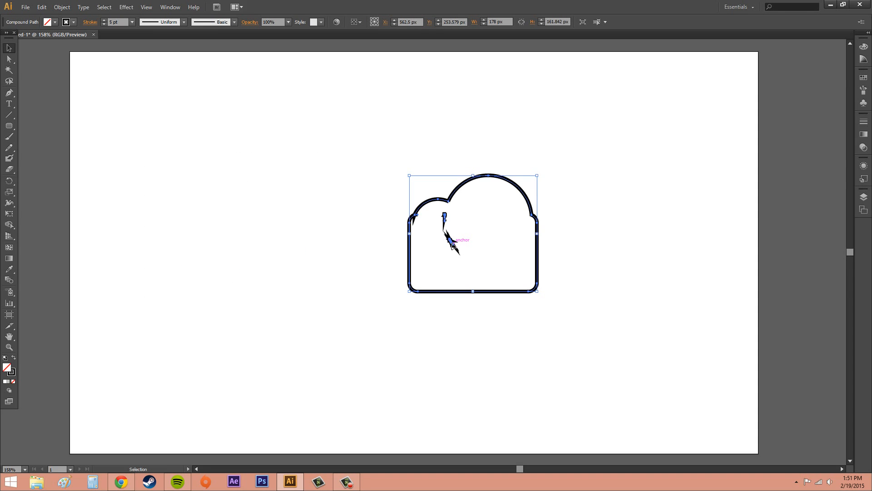
click(597, 256)
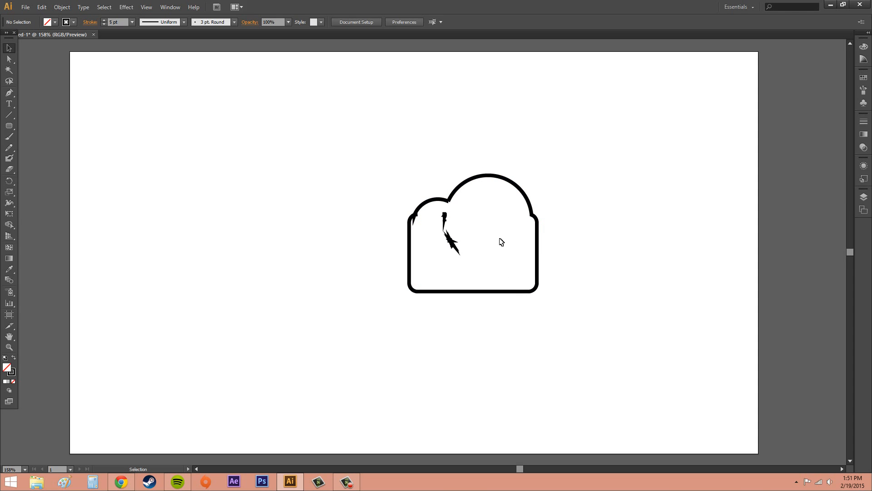
drag(328, 135, 573, 335)
key(Delete)
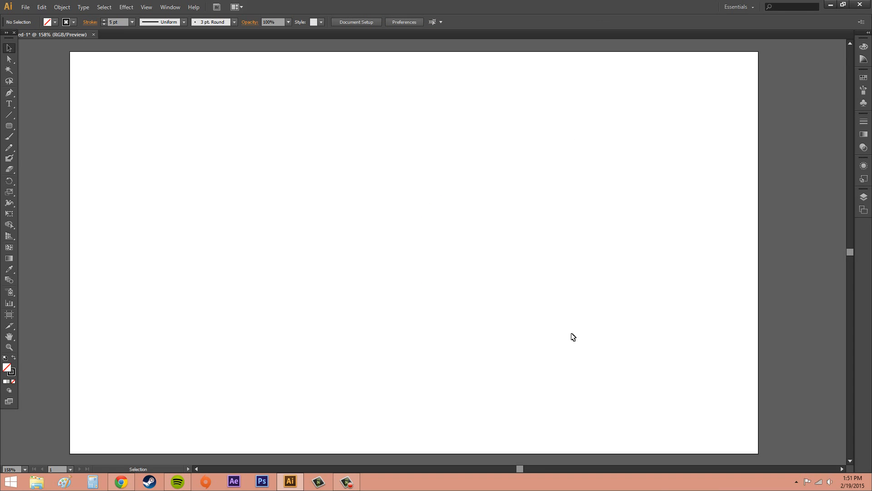